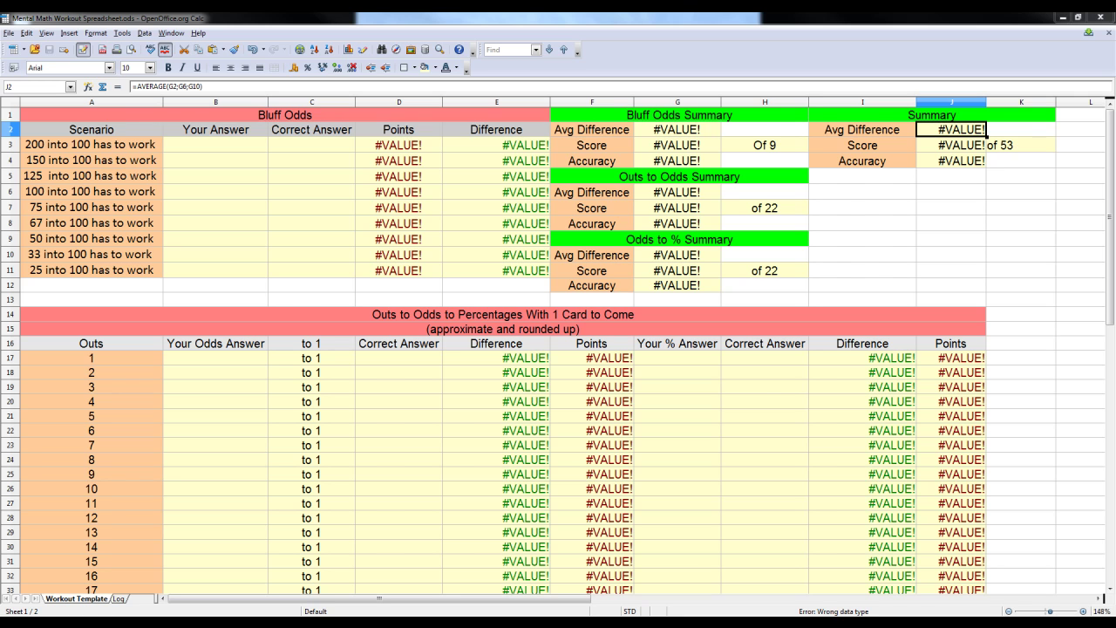
# - Enter the first four Bluff Odds guesses: 67, 60, 57 and 50
pyautogui.click(216, 145)
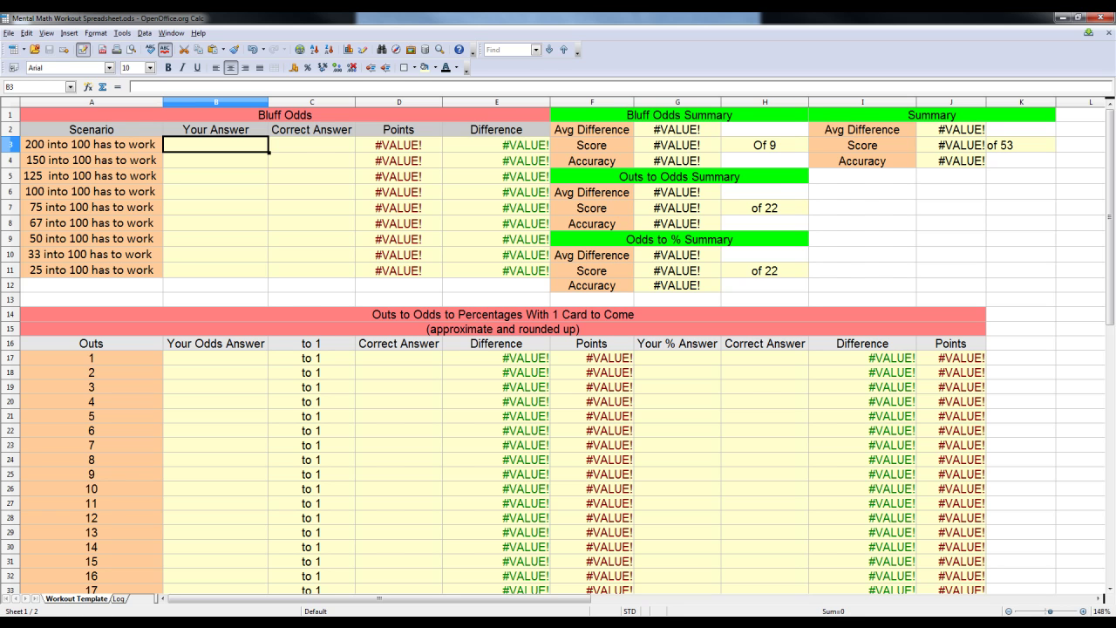
pyautogui.write('67')
pyautogui.press('Return')
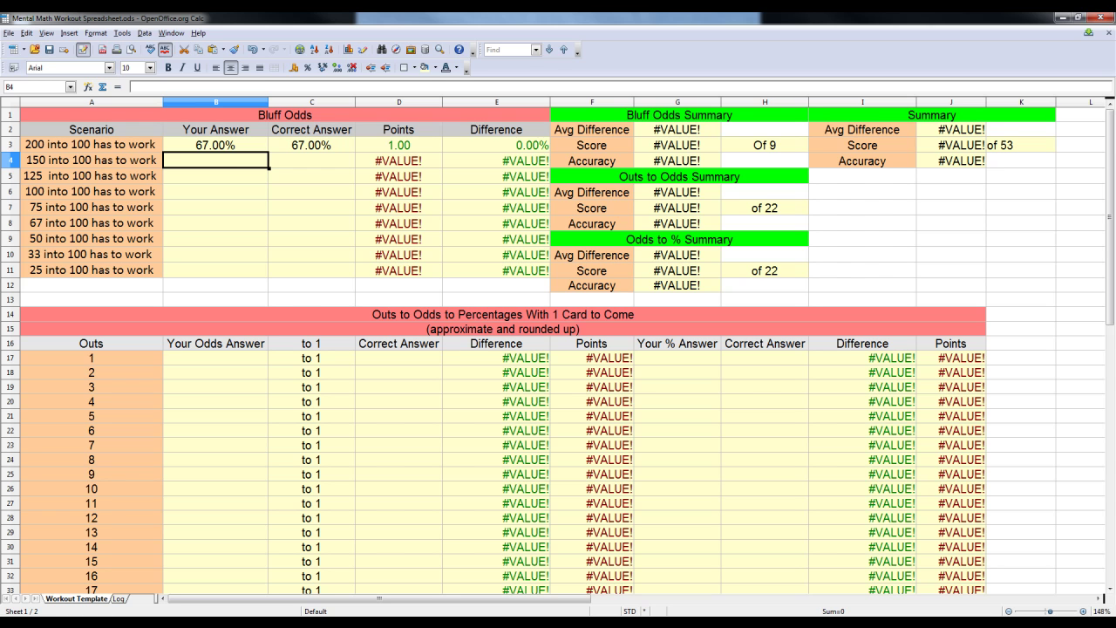
pyautogui.write('60')
pyautogui.press('Return')
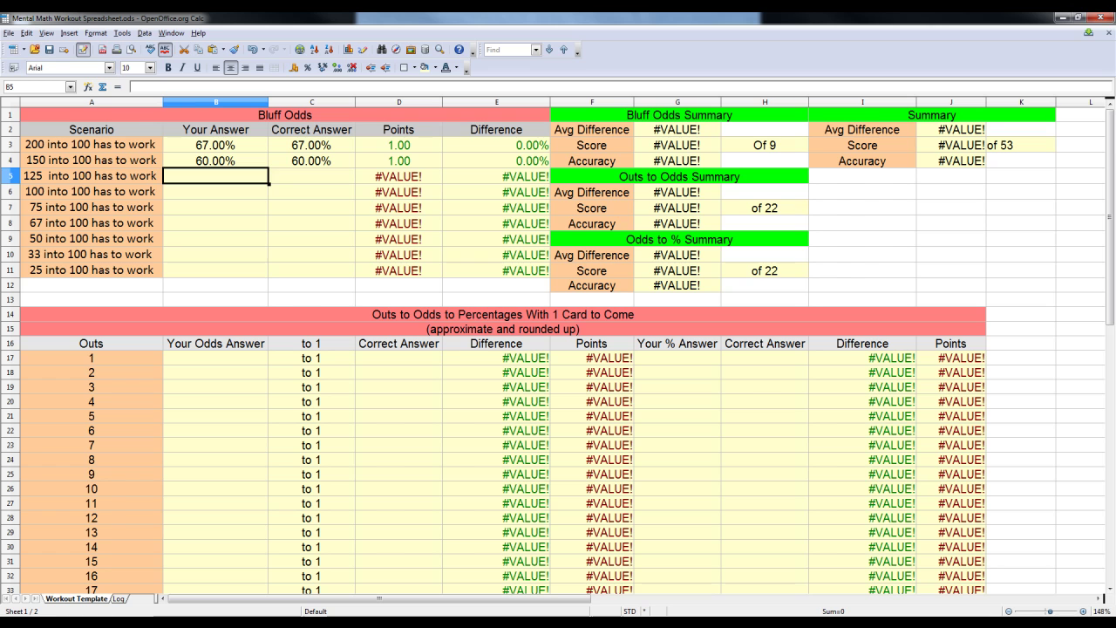
pyautogui.write('57')
pyautogui.press('Return')
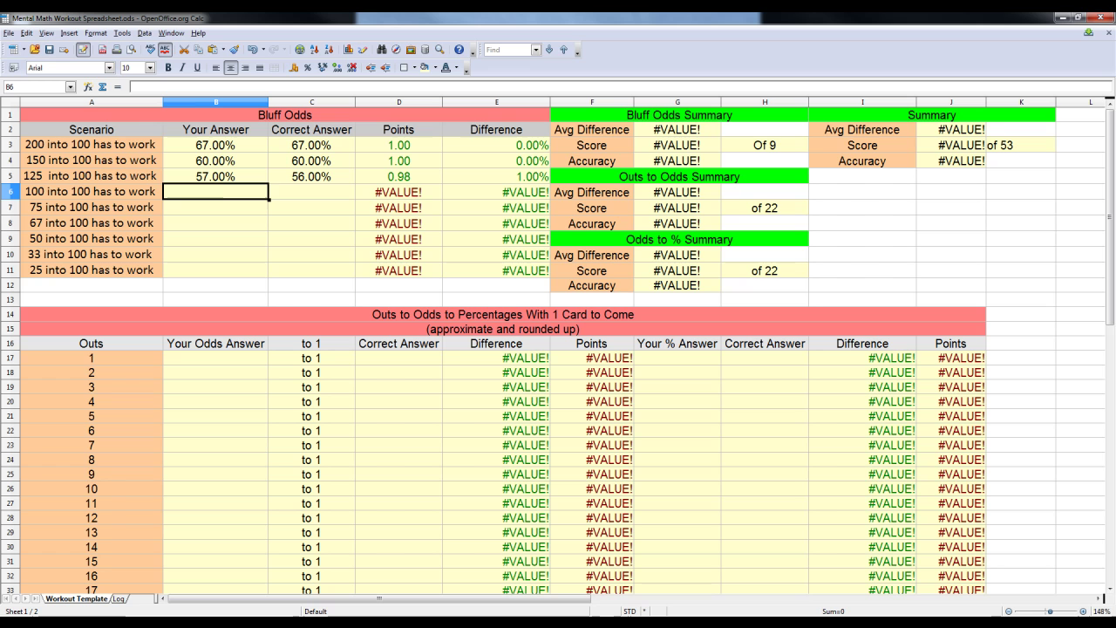
pyautogui.write('50')
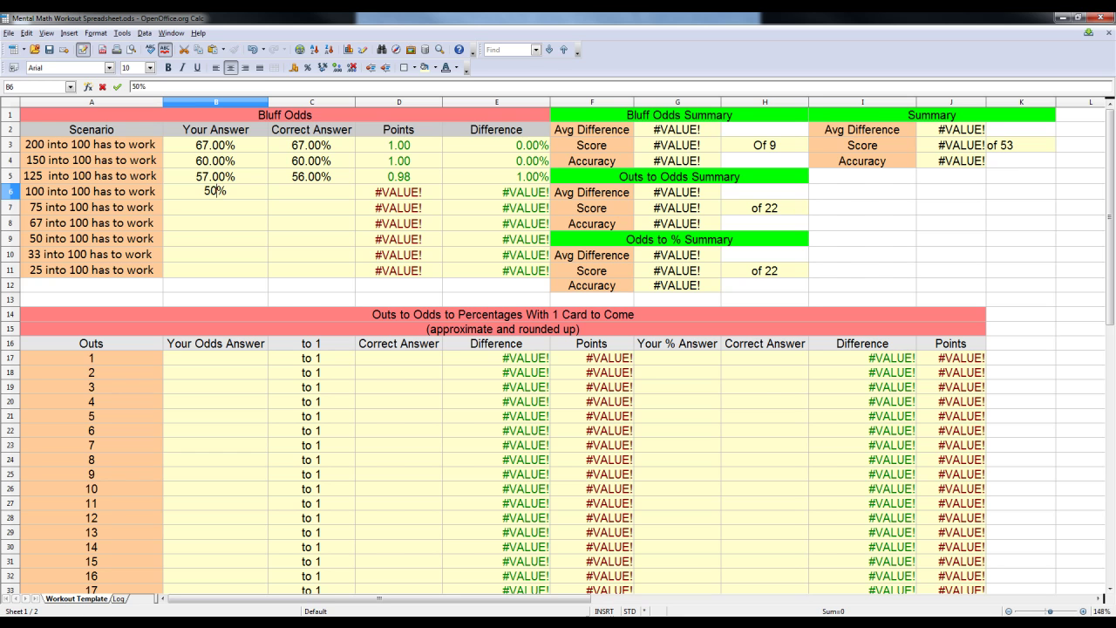
pyautogui.press('Return')
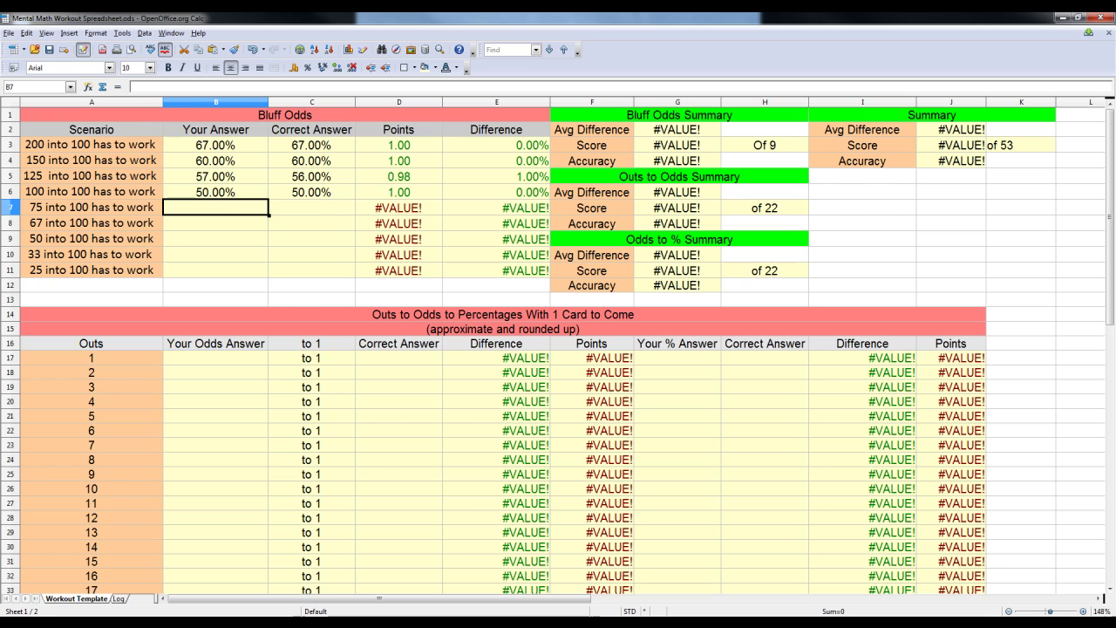
# - Enter the remaining Bluff Odds guesses 40, 40, 33, 30 and 20 to finish scoring
pyautogui.write('40')
pyautogui.press('Return')
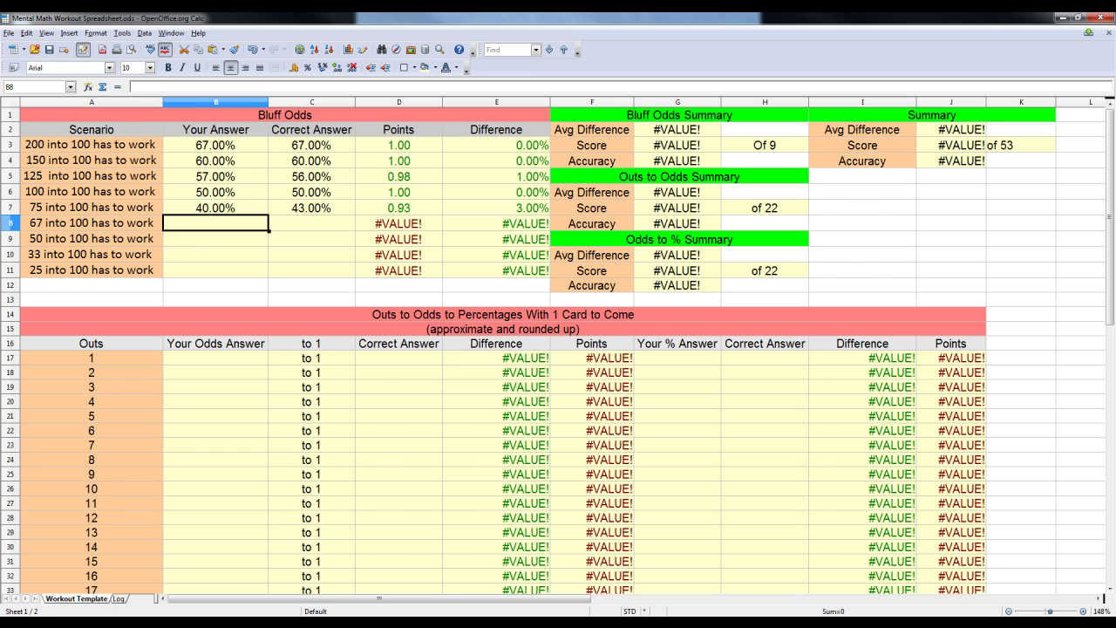
pyautogui.write('40')
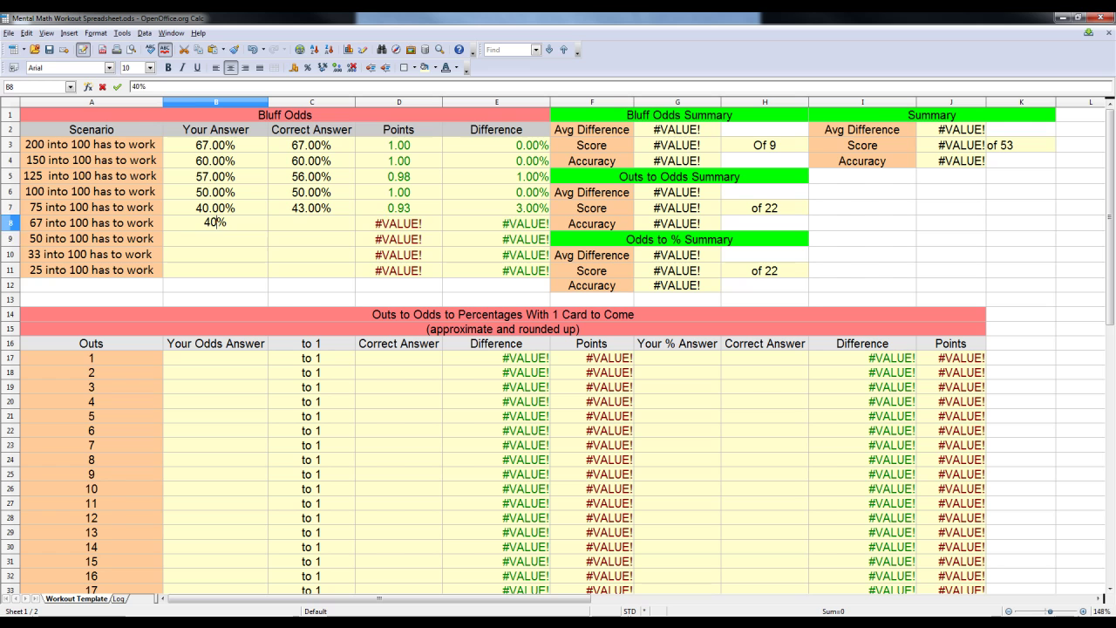
pyautogui.press('Return')
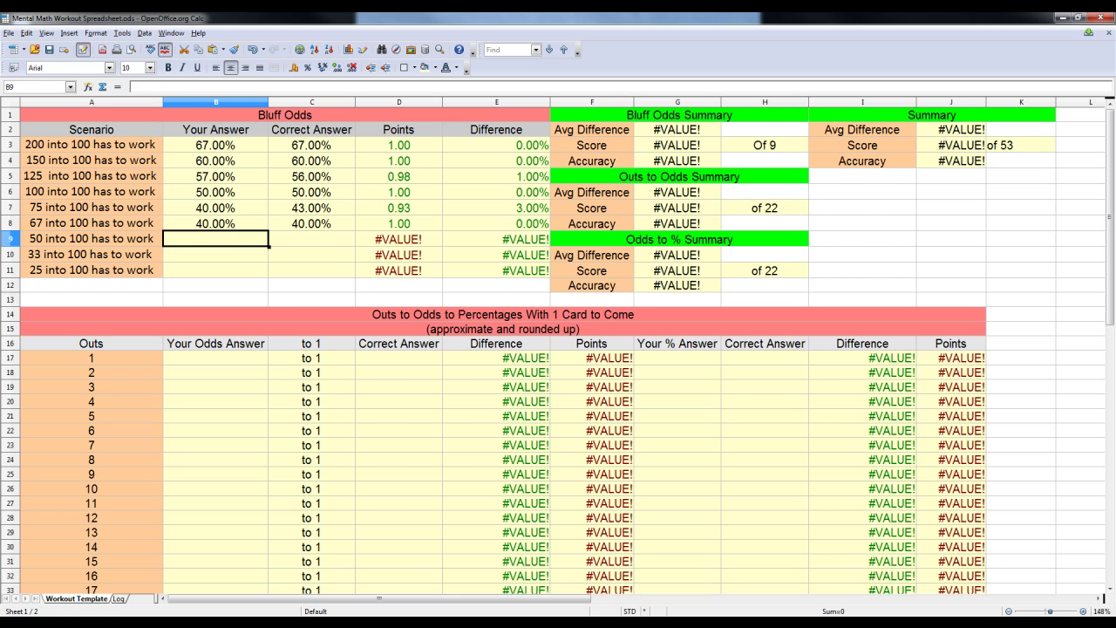
pyautogui.write('33')
pyautogui.press('Return')
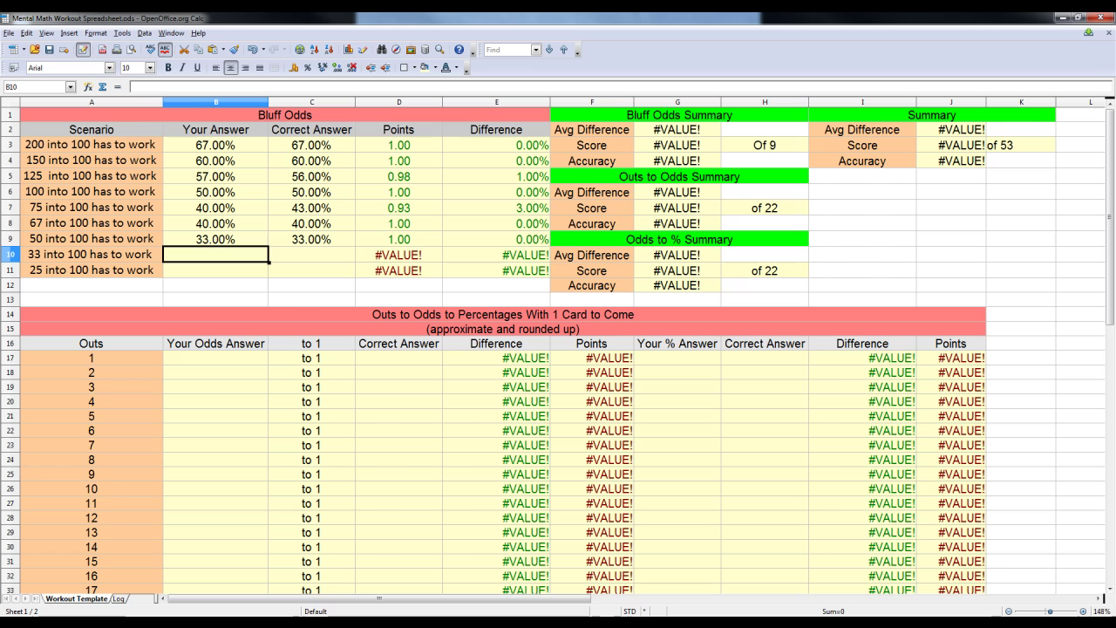
pyautogui.write('30')
pyautogui.press('Return')
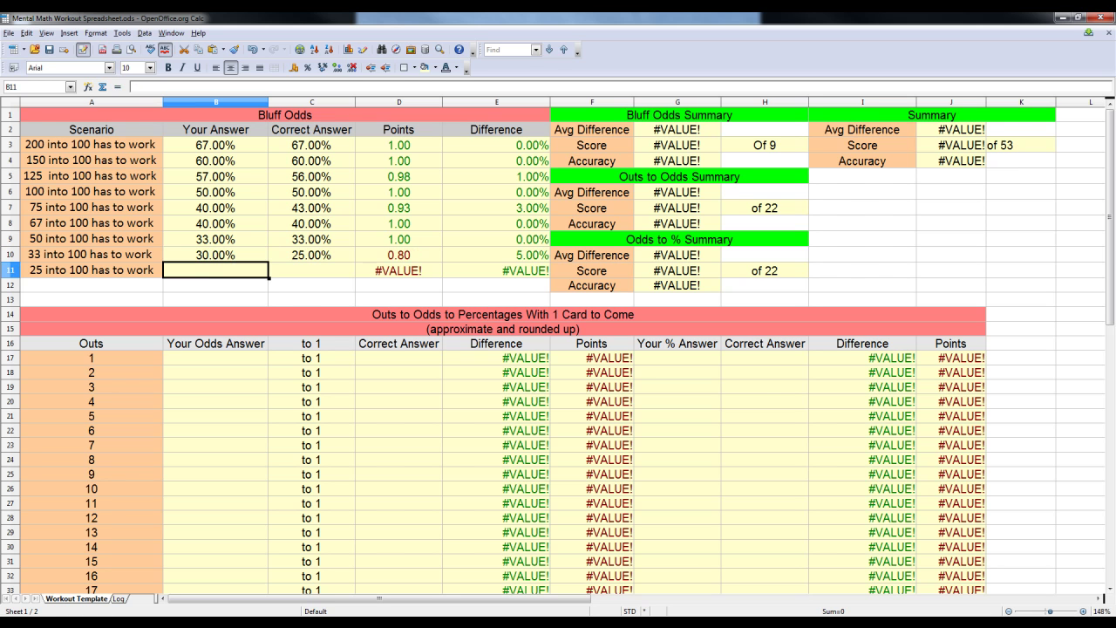
pyautogui.write('20')
pyautogui.press('Return')
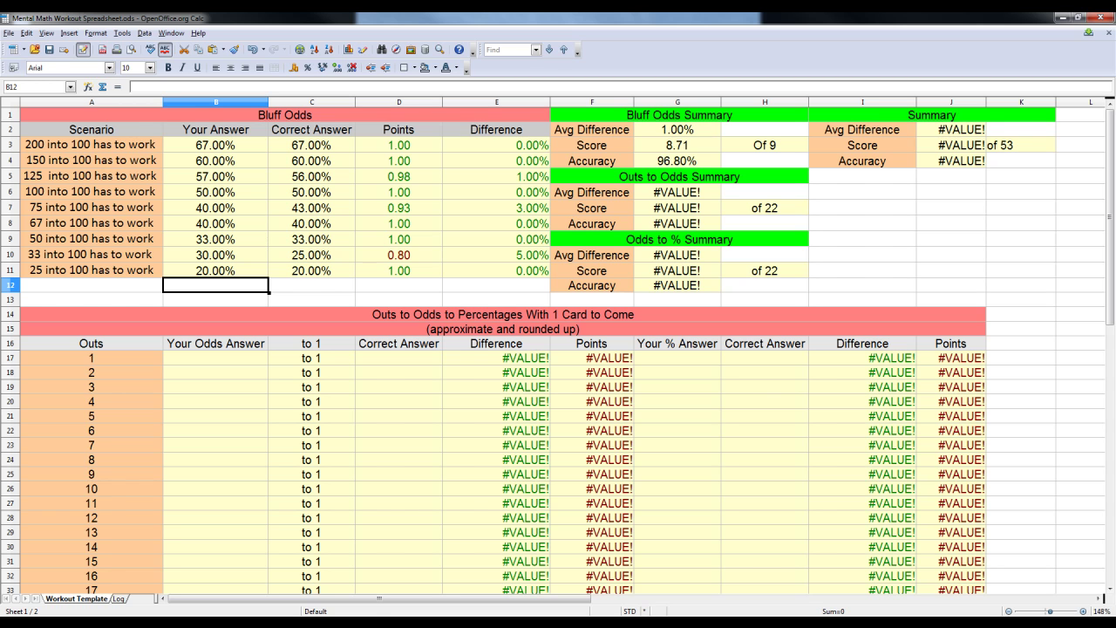
# - Scroll down so the full Outs to Odds table for 1 to 22 outs is visible
pyautogui.scroll(-2, 558, 349)
pyautogui.click(312, 368)
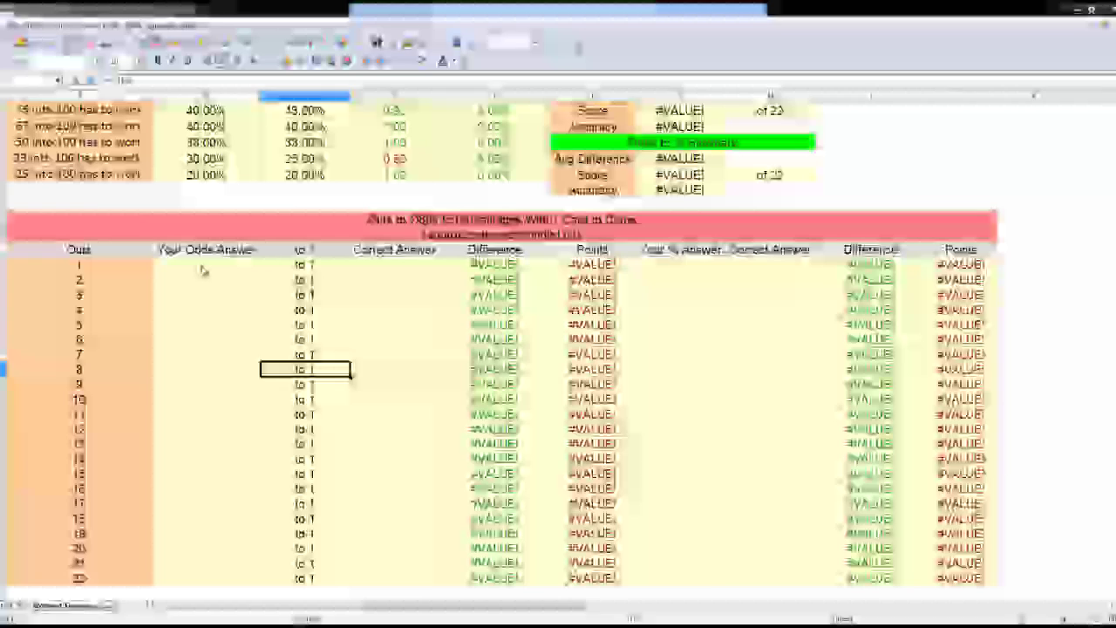
# - Answer the 1-out row with odds 46 and percentage 2%
pyautogui.click(222, 271)
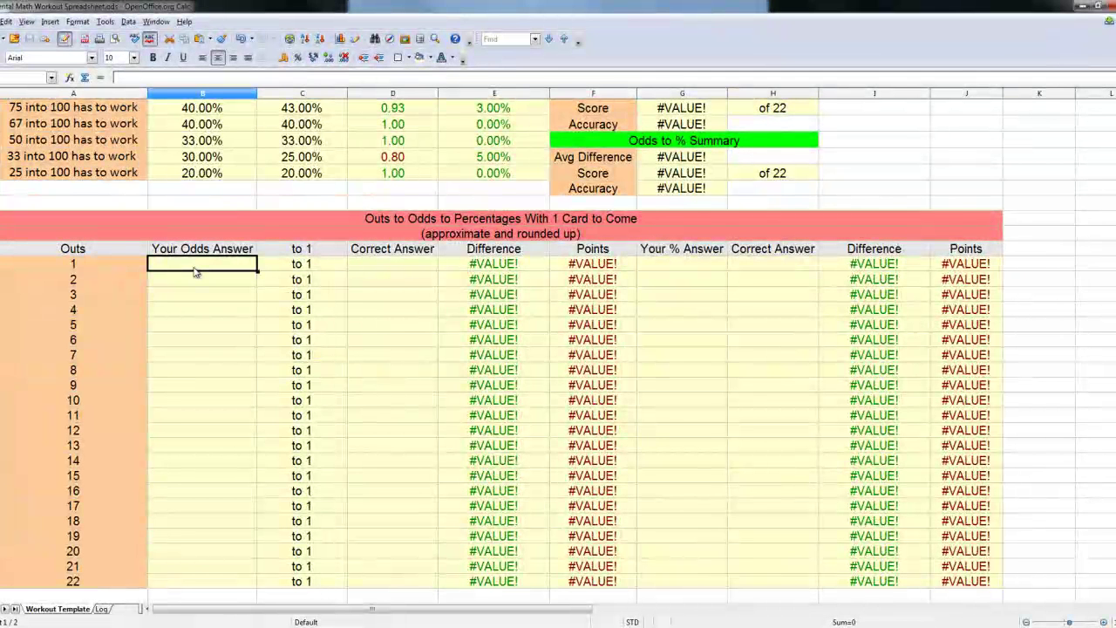
pyautogui.write('46')
pyautogui.press('Return')
pyautogui.press('Return')
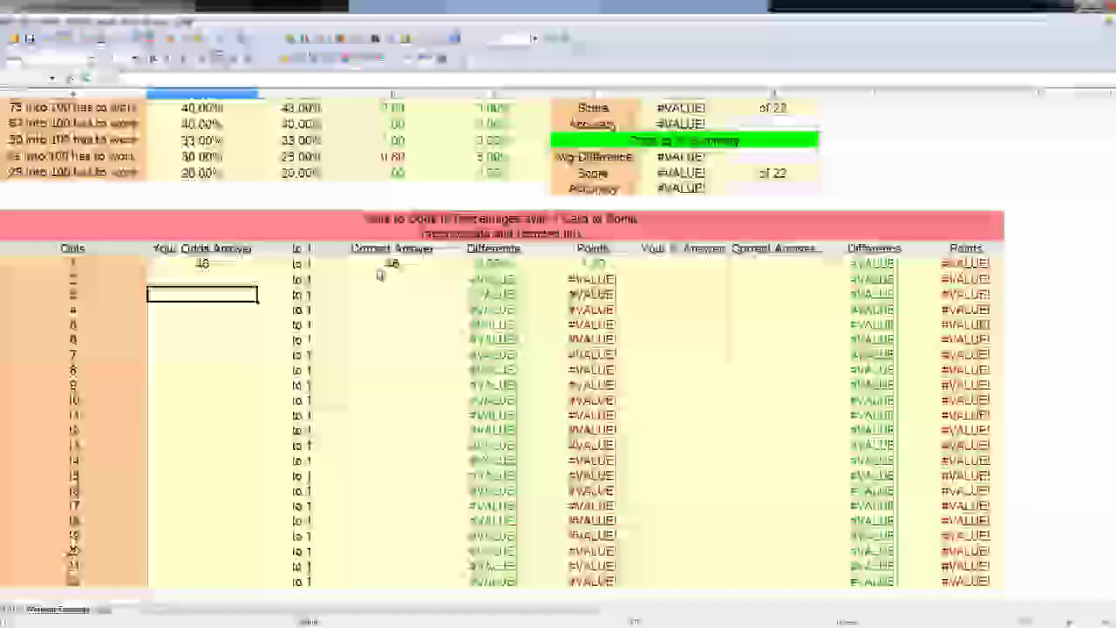
pyautogui.click(231, 285)
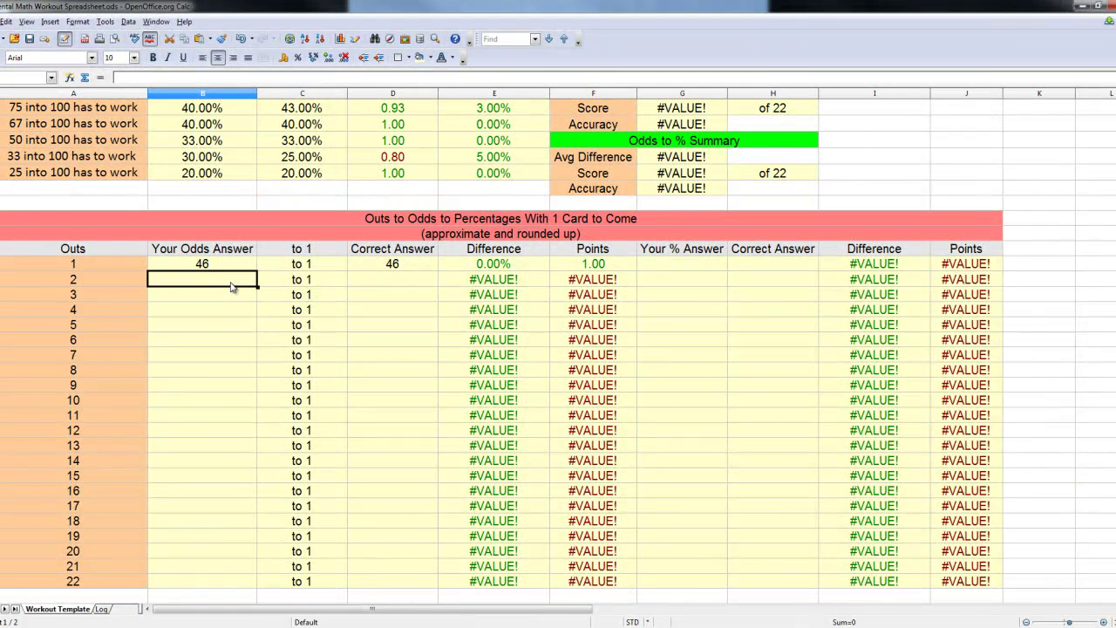
pyautogui.click(658, 267)
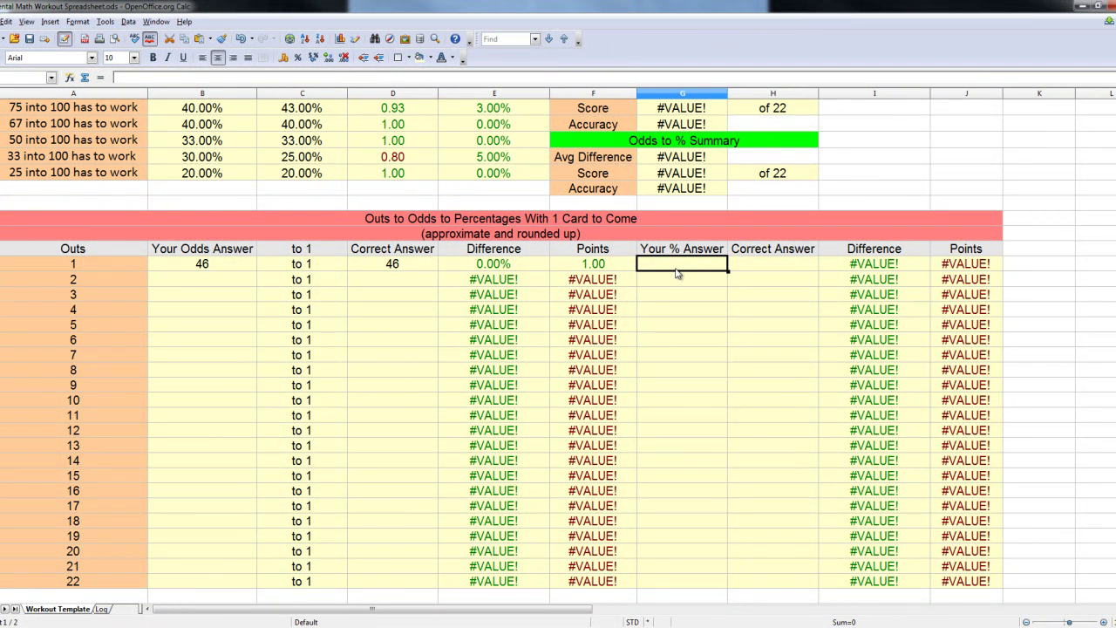
pyautogui.write('2')
pyautogui.click(680, 293)
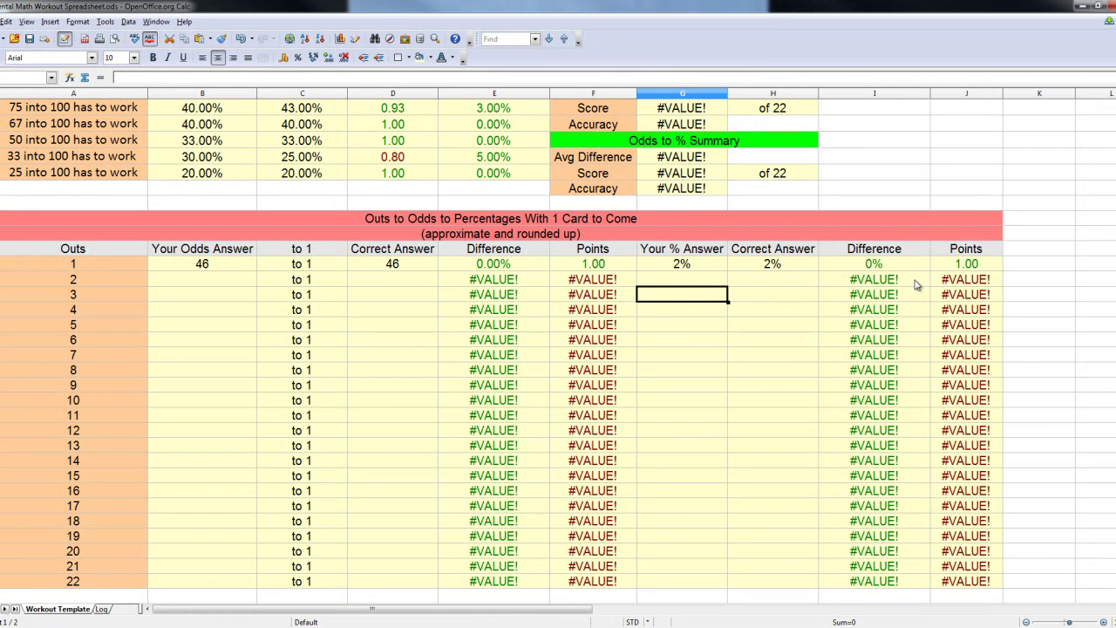
# - Answer the 2-outs row with odds 23 and percentage 4%
pyautogui.click(229, 284)
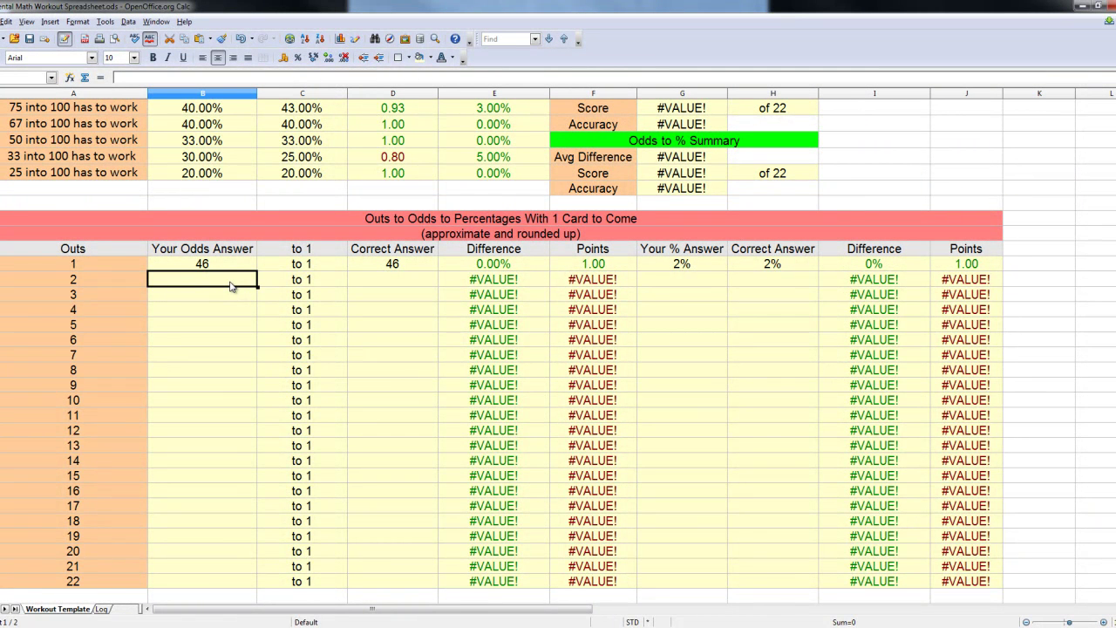
pyautogui.write('23')
pyautogui.press('Return')
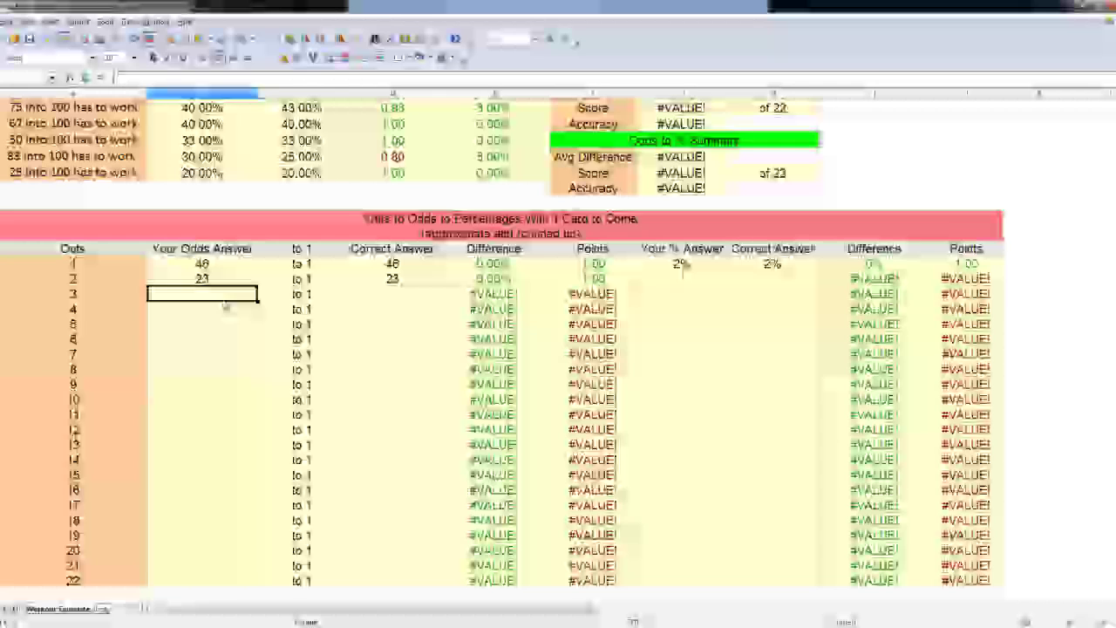
pyautogui.click(702, 284)
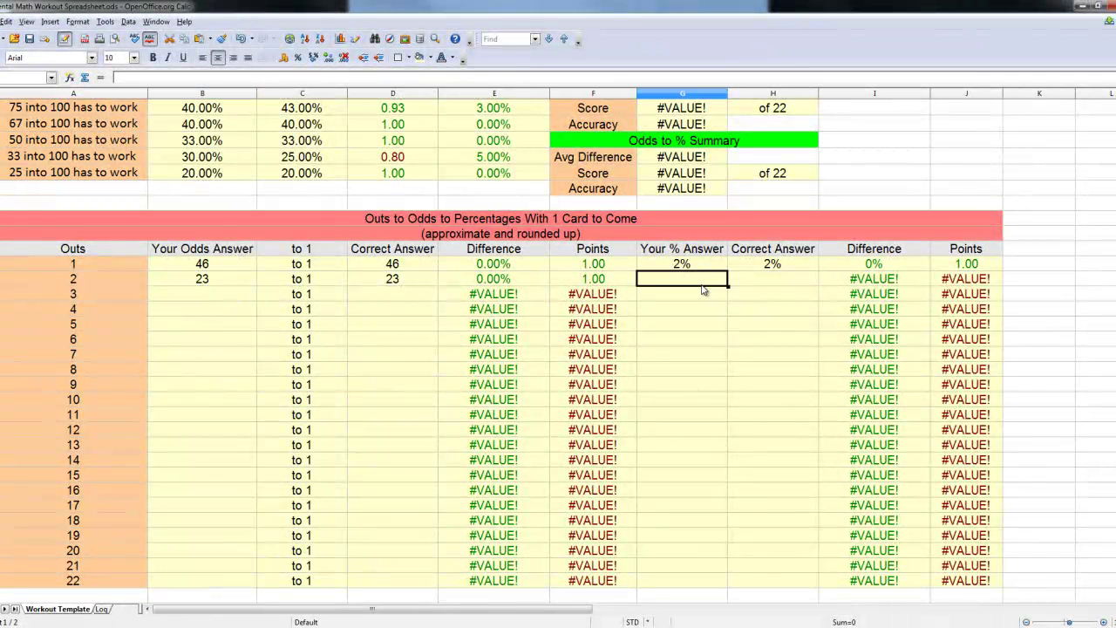
pyautogui.write('4')
pyautogui.press('Return')
# - Answer the 3-outs row with odds 15 and percentage 6%
pyautogui.click(206, 301)
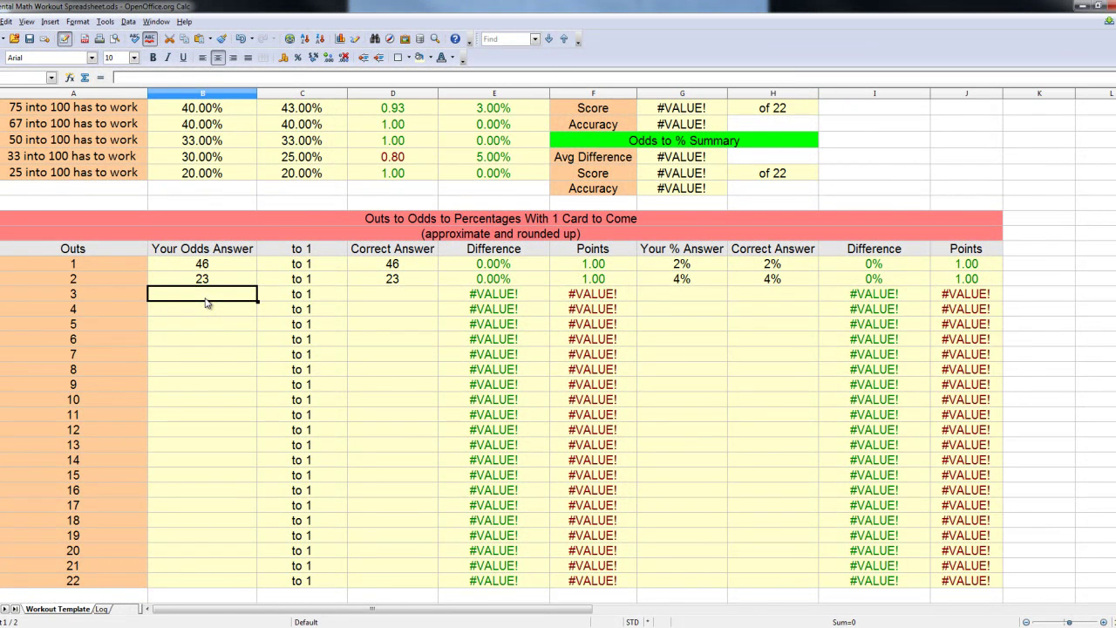
pyautogui.write('15')
pyautogui.press('Return')
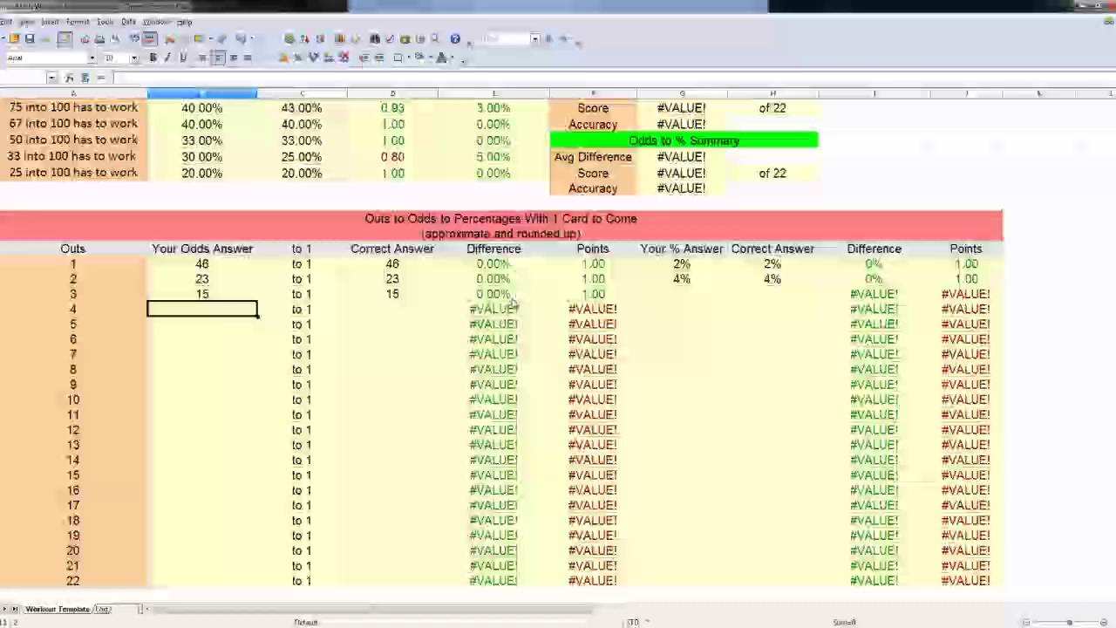
pyautogui.click(671, 299)
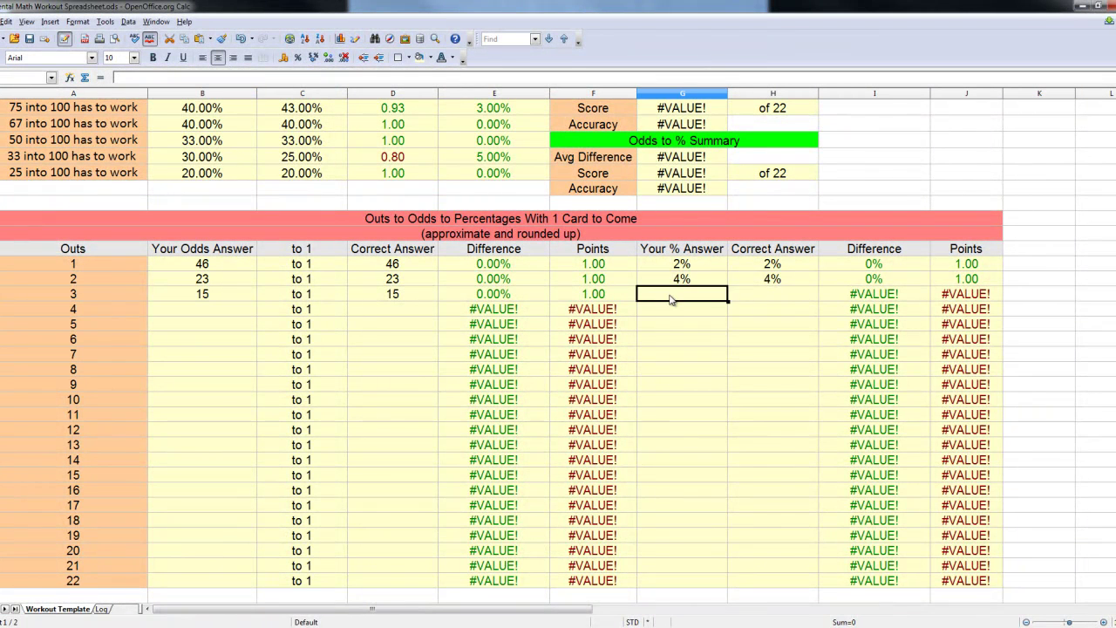
pyautogui.write('6')
pyautogui.moveTo(675, 309); pyautogui.dragTo(682, 321)
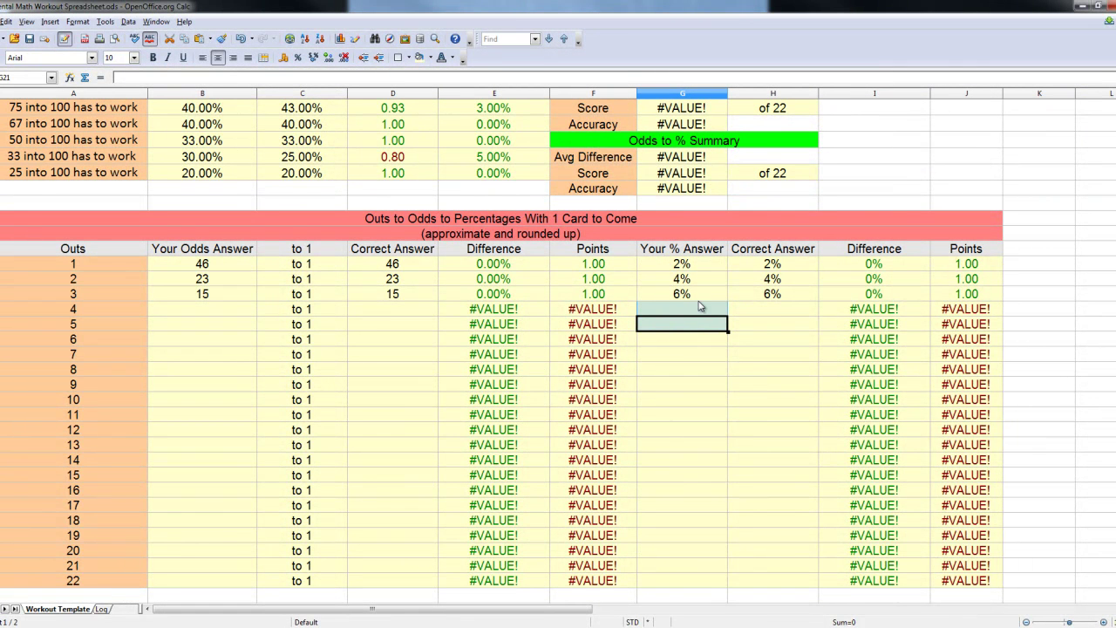
# - Return to the 6% answer for 3 outs and scroll through the Workout Template sheet
pyautogui.click(684, 295)
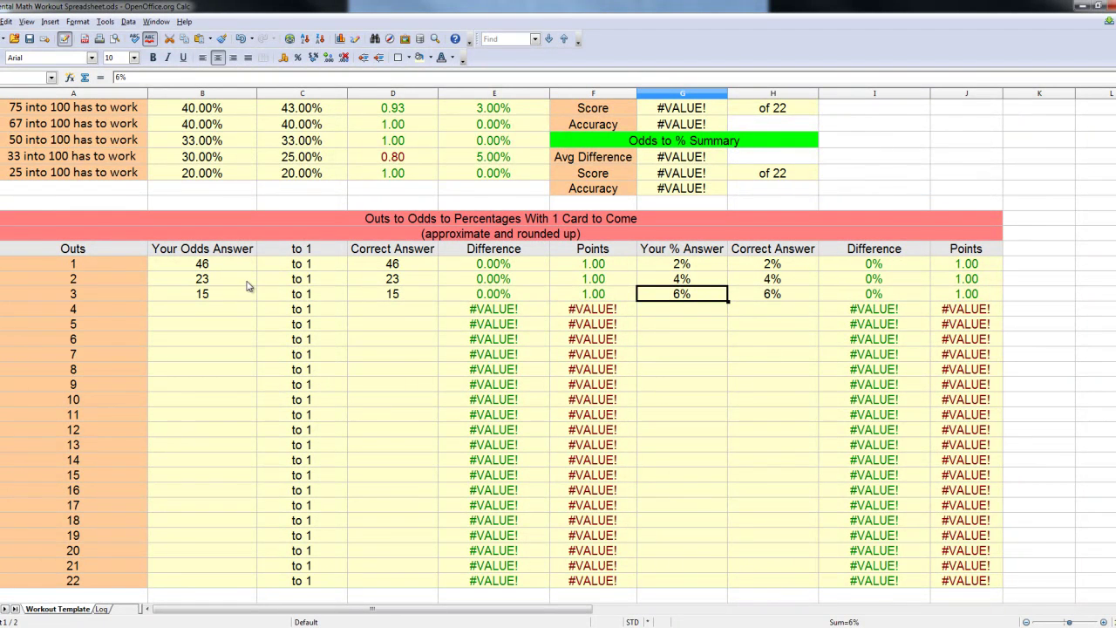
pyautogui.scroll(-1, 249, 289)
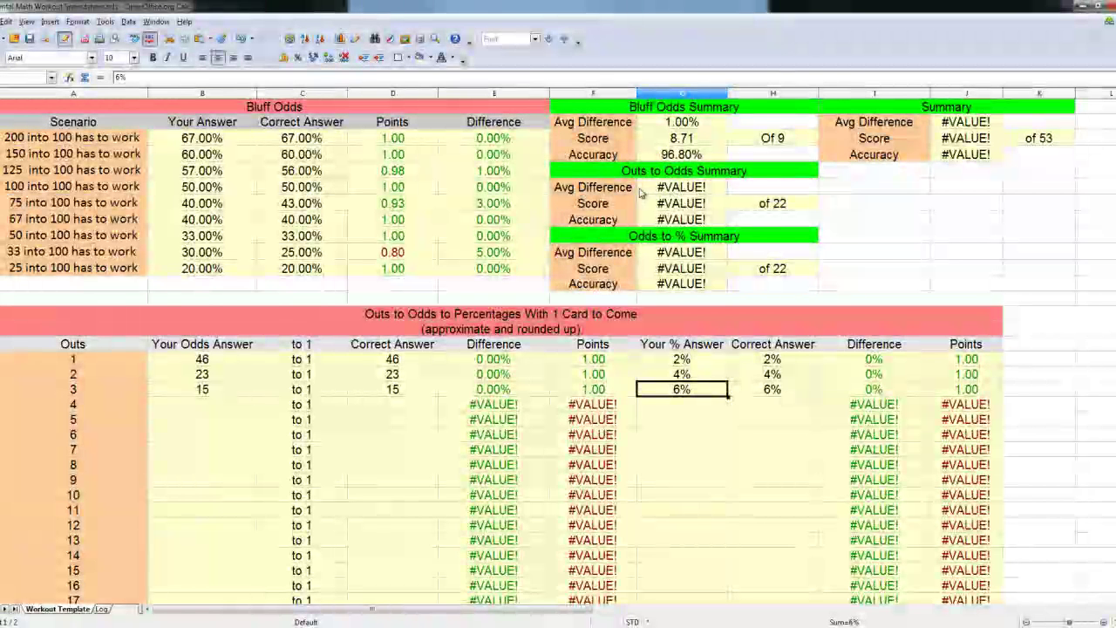
pyautogui.scroll(-3, 423, 494)
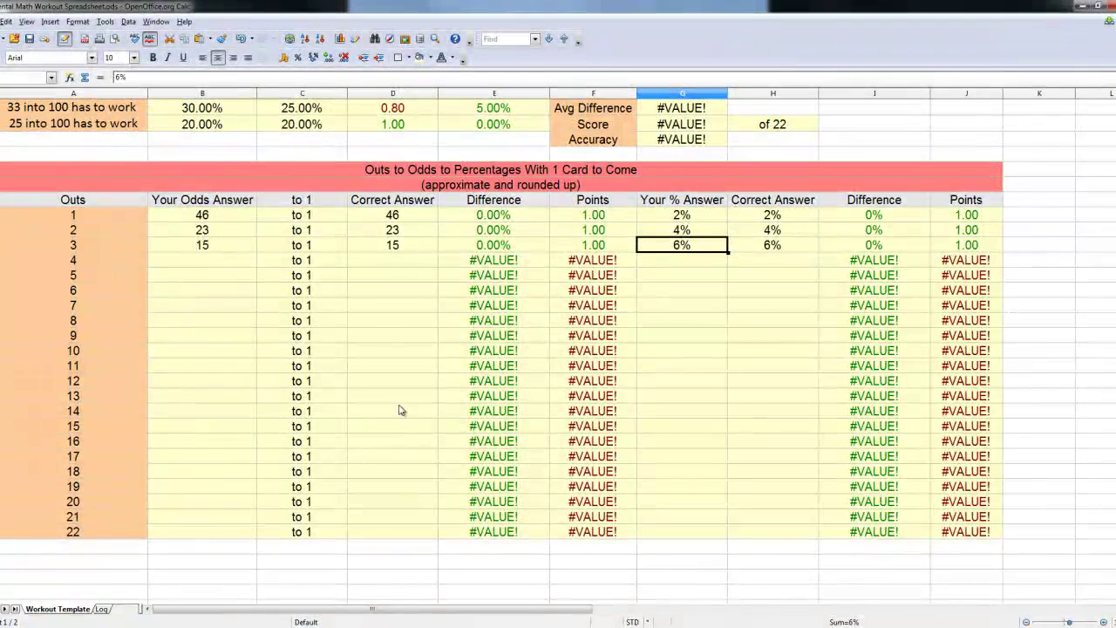
pyautogui.scroll(1, 475, 384)
pyautogui.scroll(2, 467, 549)
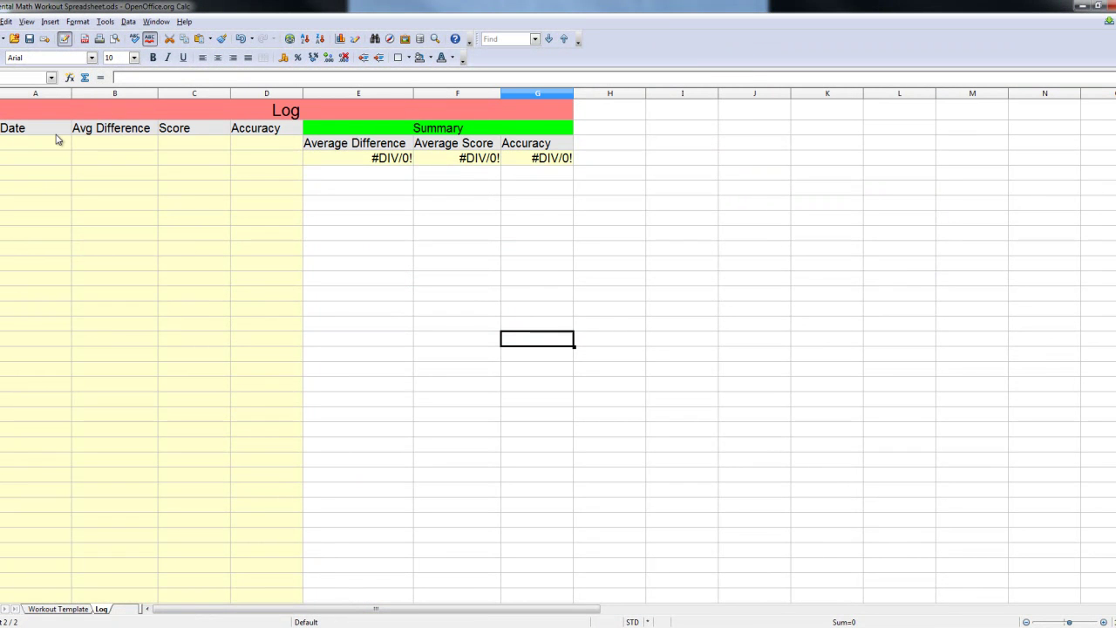
# - Select the first empty Log Date cell, then move between sheets, ending on Workout Template
pyautogui.click(41, 148)
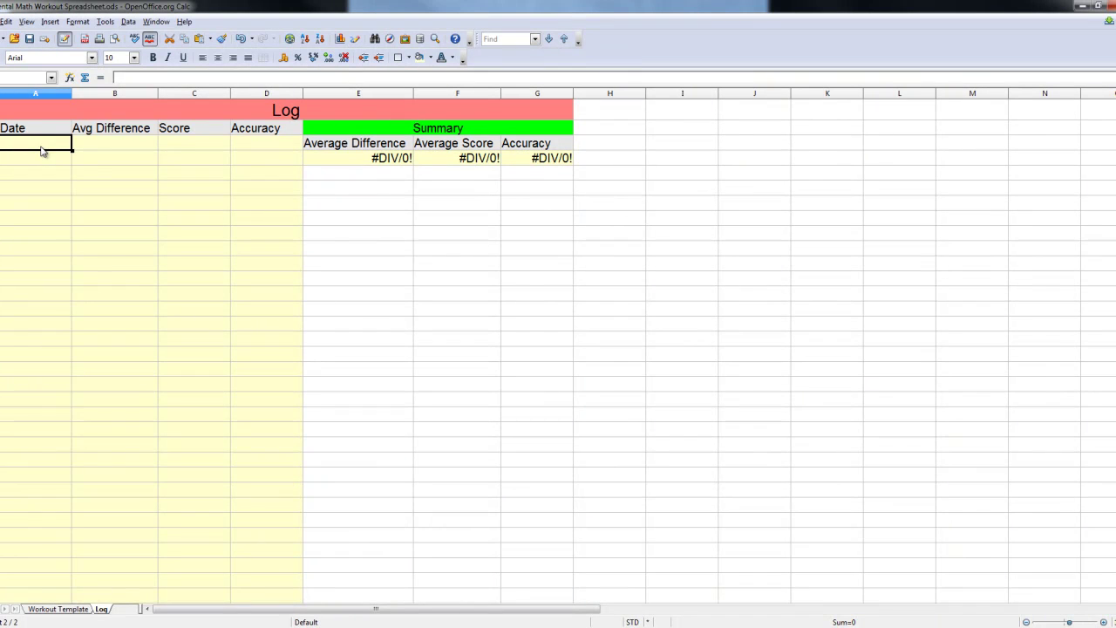
pyautogui.click(61, 610)
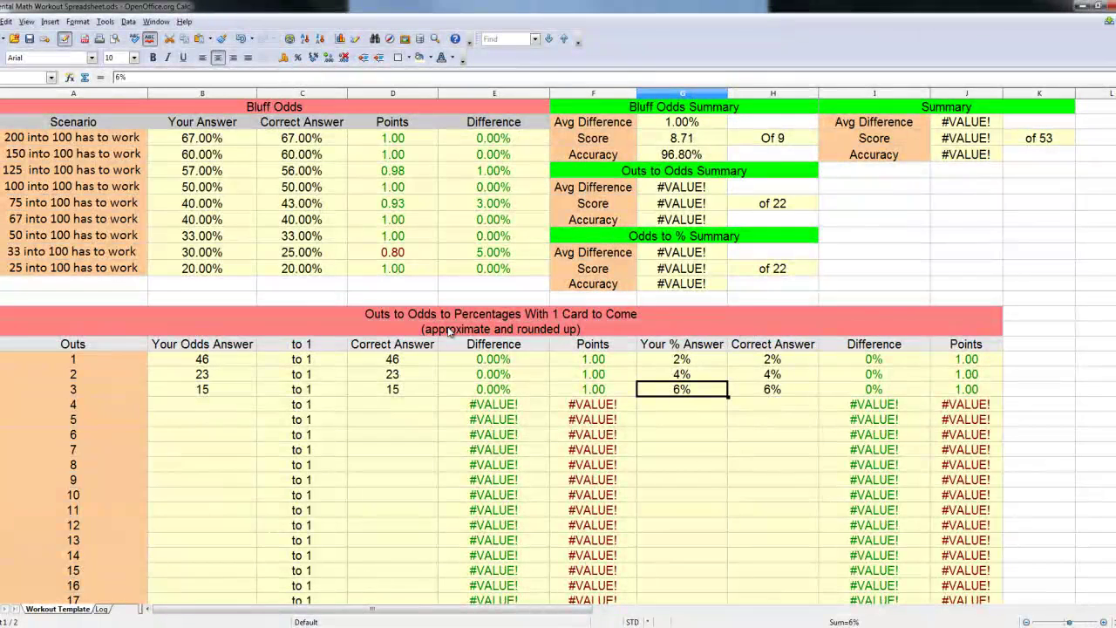
pyautogui.click(104, 609)
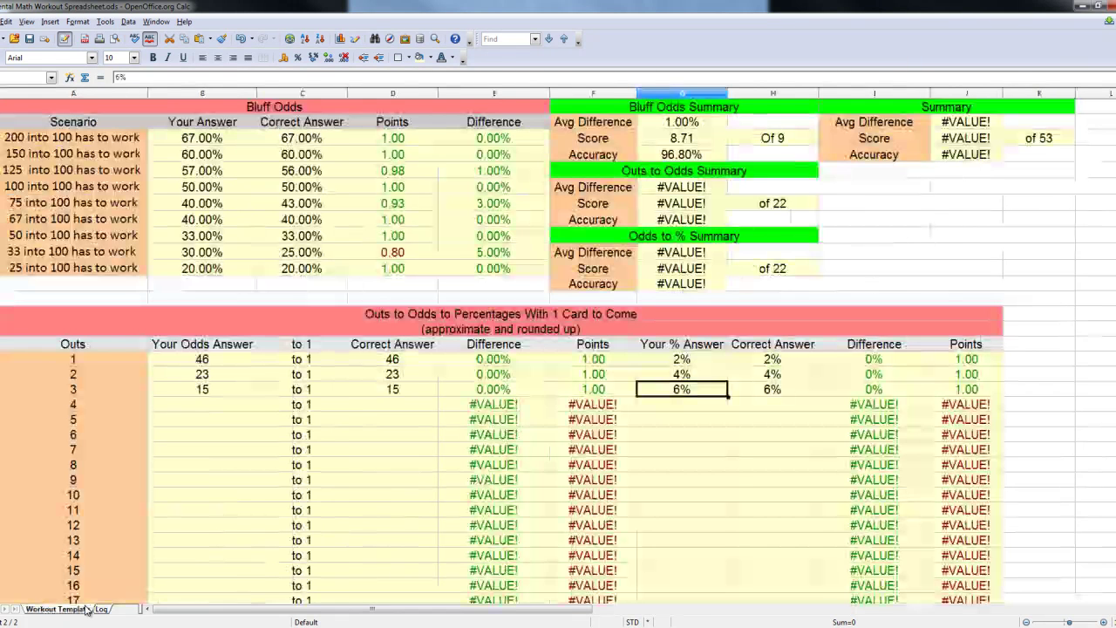
pyautogui.click(85, 608)
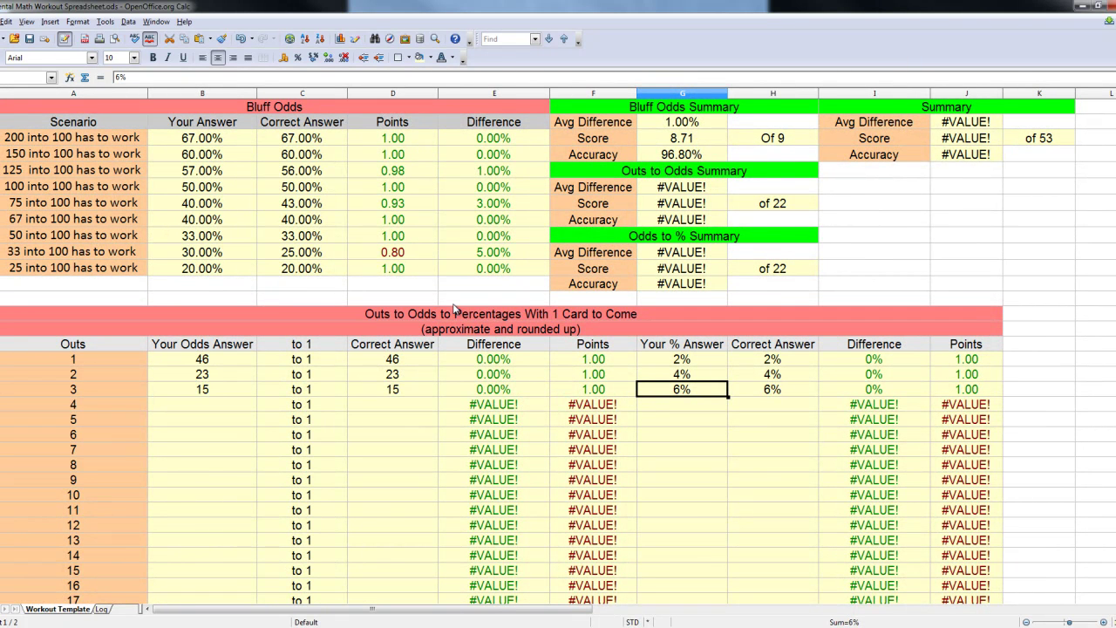
pyautogui.scroll(-1, 460, 315)
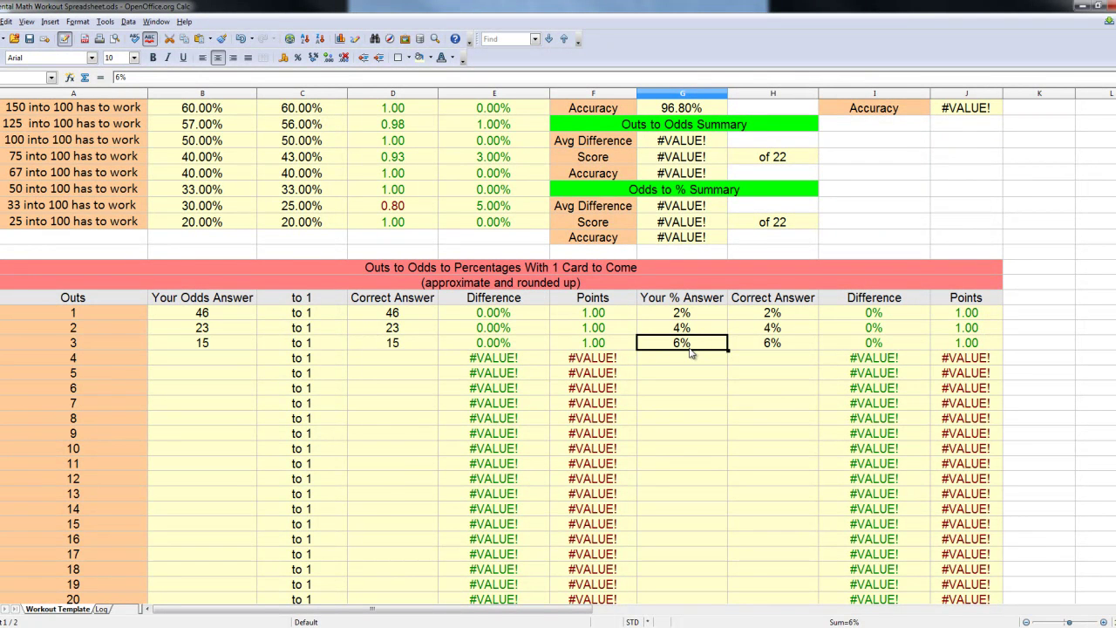
pyautogui.click(208, 316)
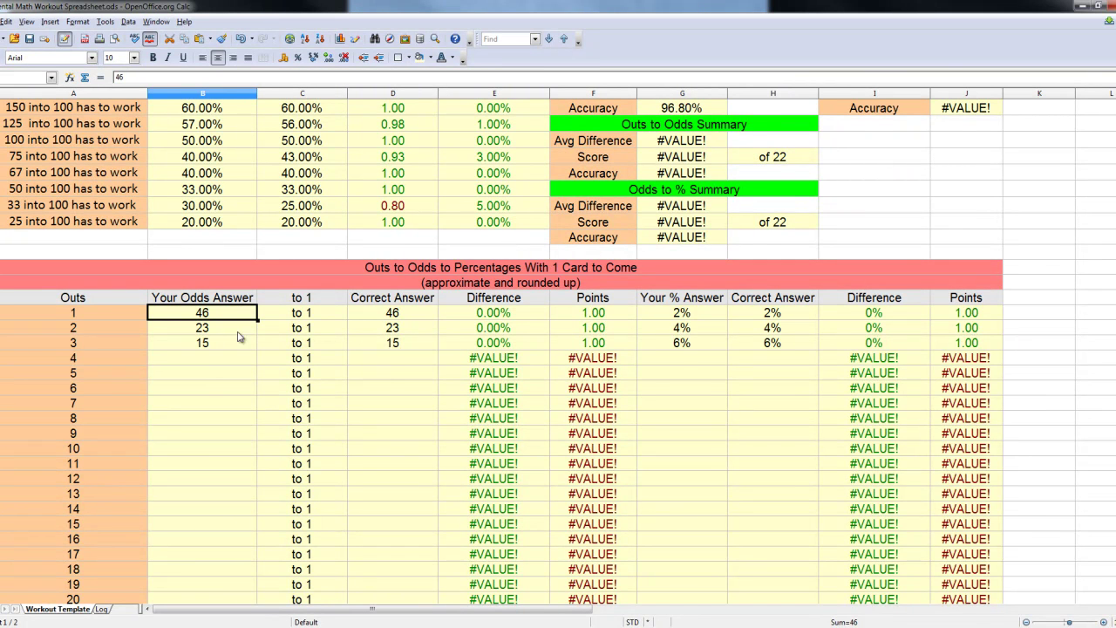
pyautogui.scroll(1, 431, 457)
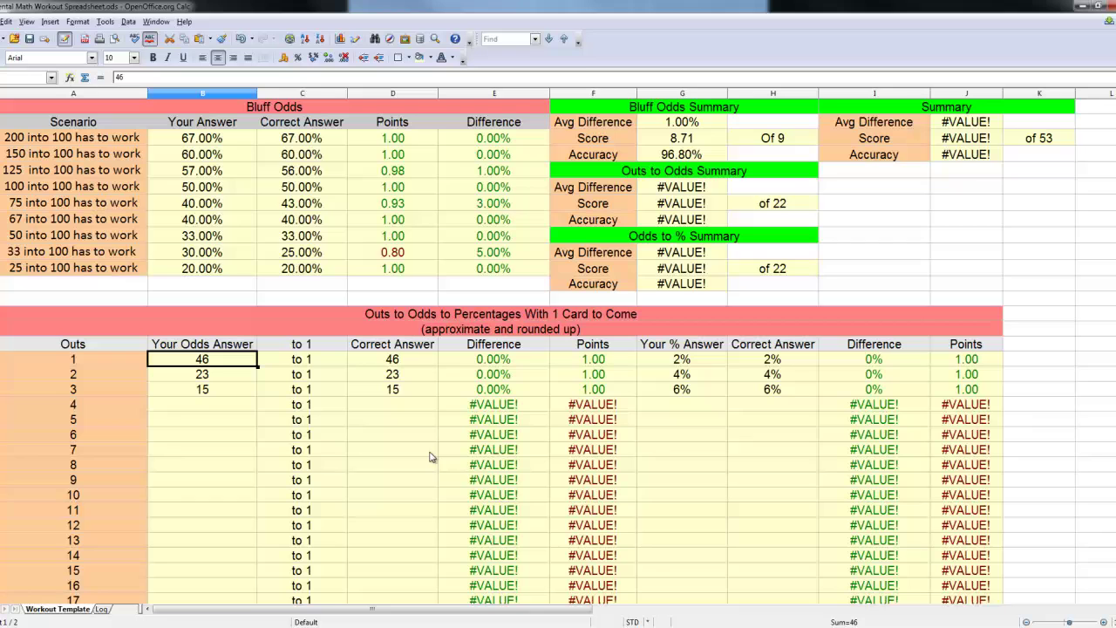